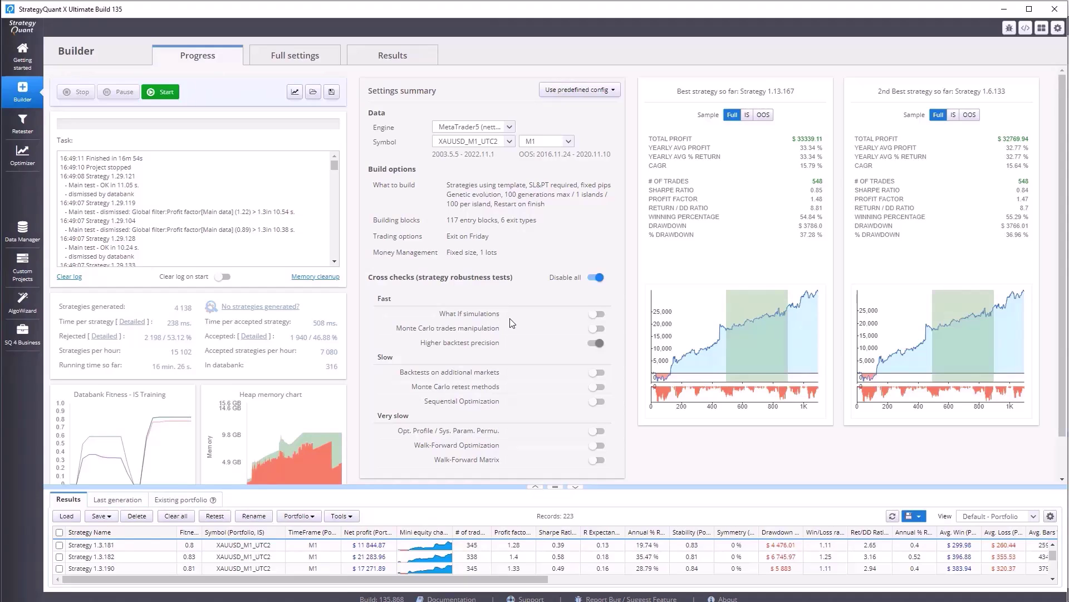
Review best strategy 1.13.167's results and equity chart, then return to build progress
{"action": "left_click", "coordinate": [779, 329]}
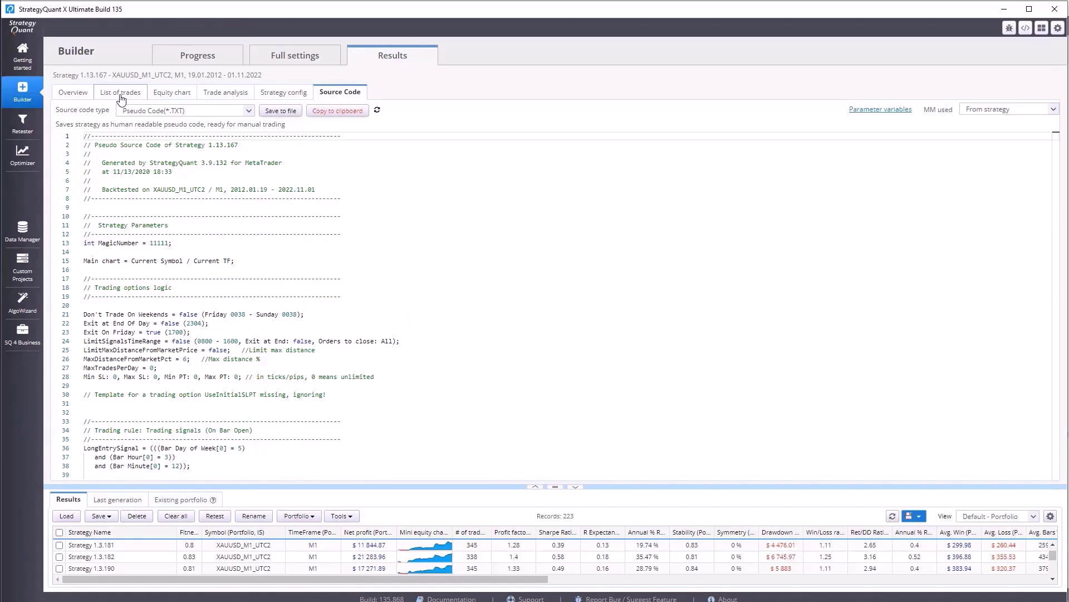
{"action": "left_click", "coordinate": [171, 93]}
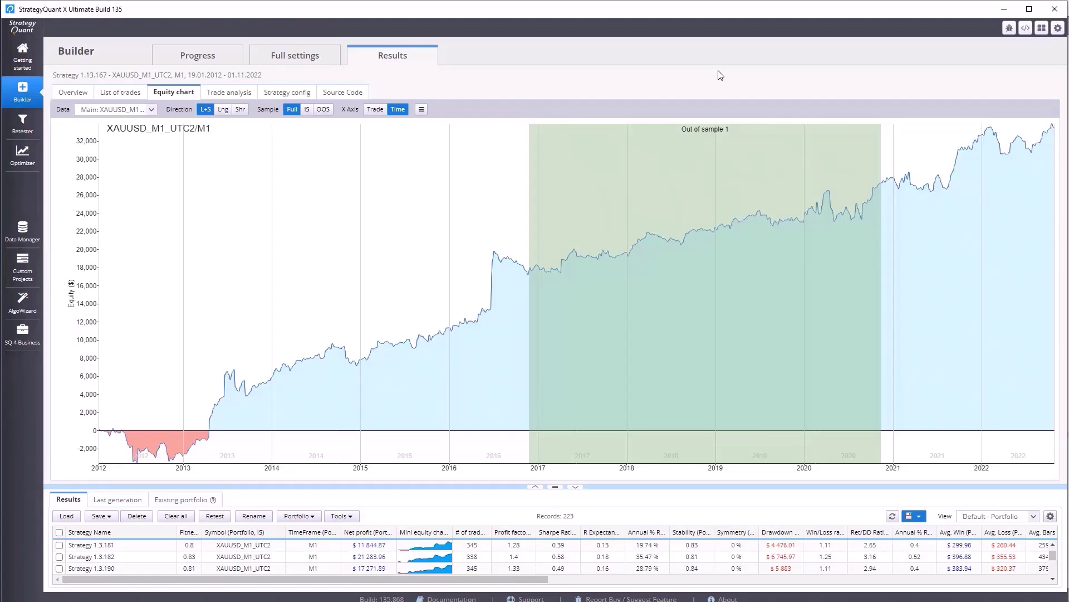
{"action": "left_click", "coordinate": [187, 61]}
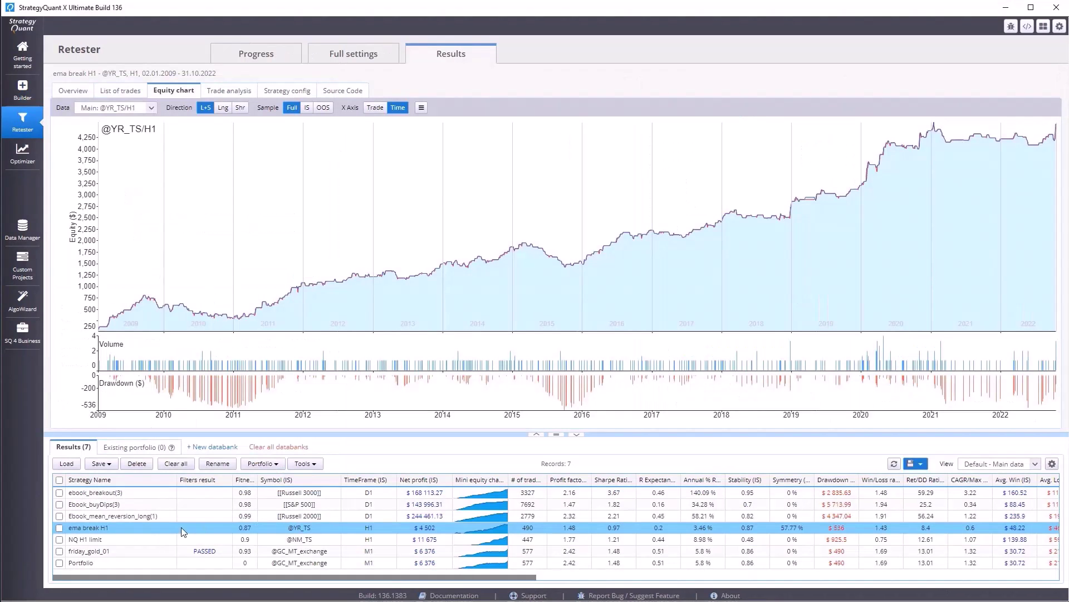
Select friday_gold_01 to show its overview: $8201 profit, 672 trades, 2.58 profit factor
{"action": "left_click", "coordinate": [124, 550]}
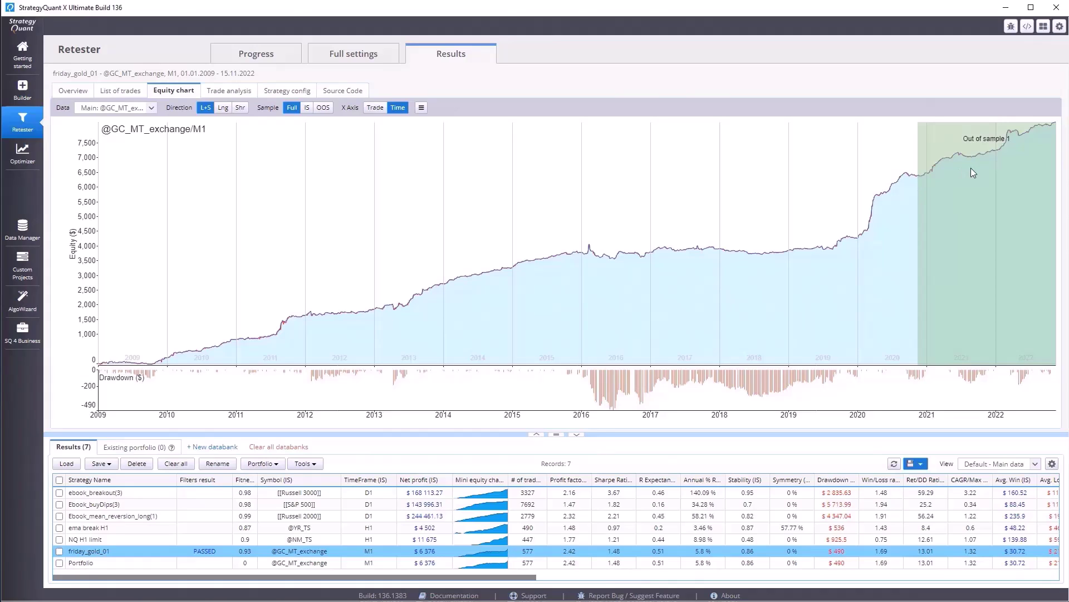
{"action": "left_click", "coordinate": [72, 91]}
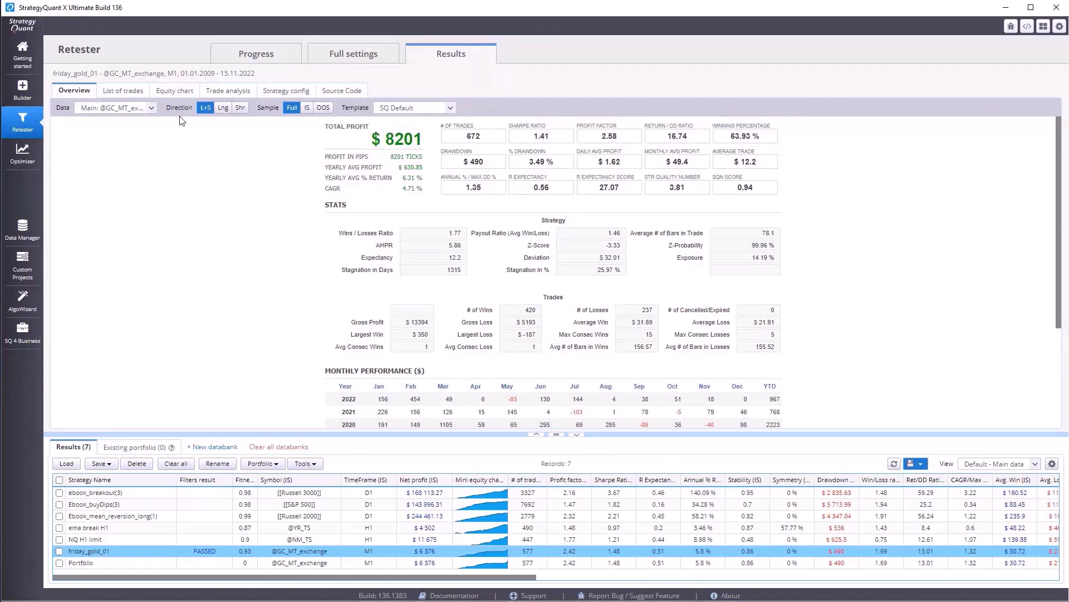
{"action": "left_click", "coordinate": [322, 107]}
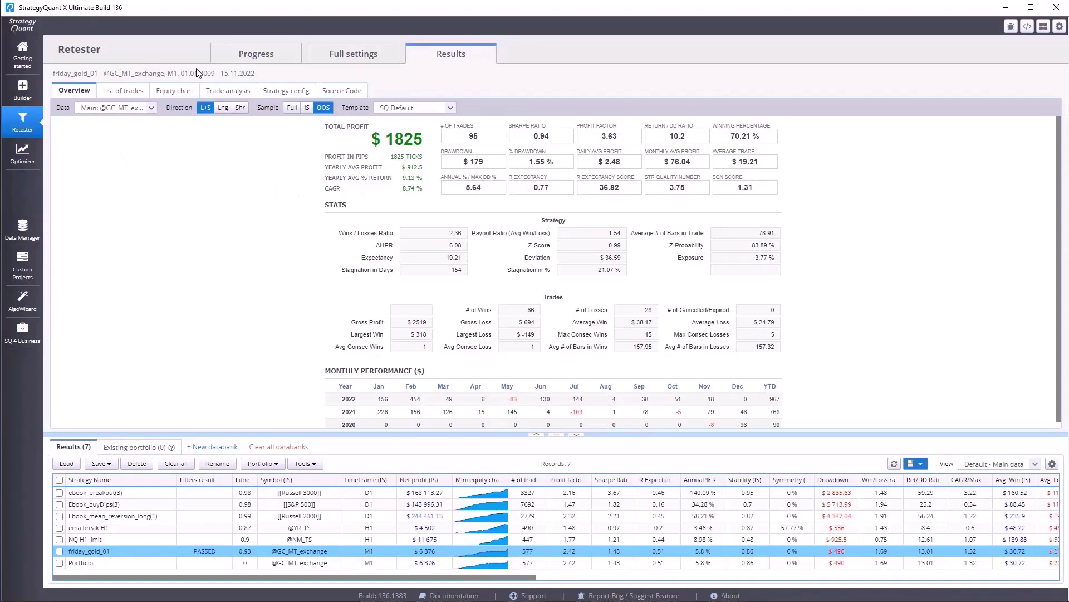
{"action": "left_click", "coordinate": [182, 92]}
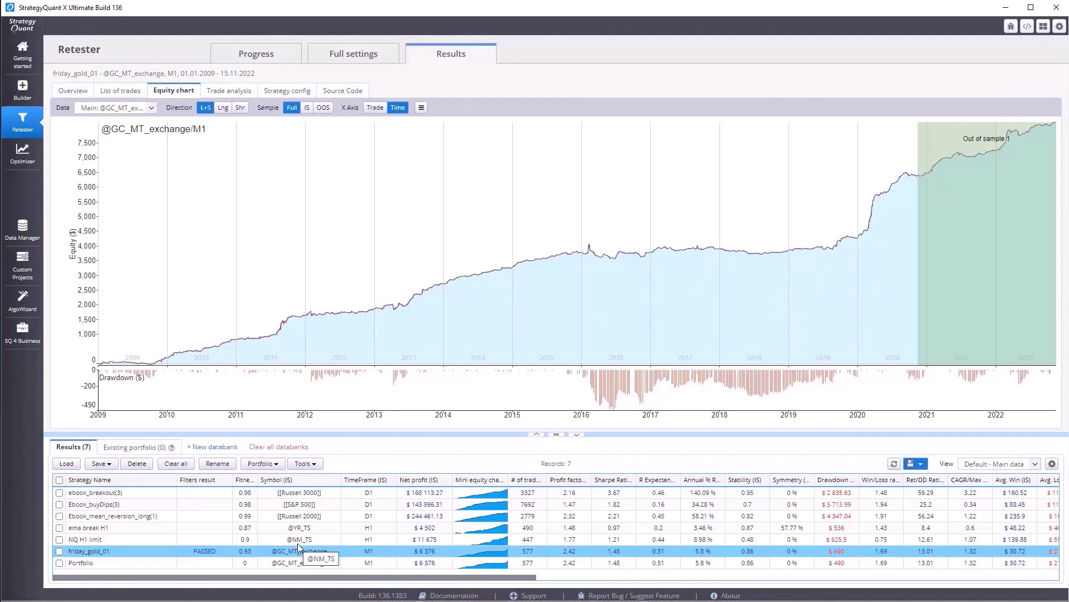
Review ema break H1's trade analysis charts and equity curve
{"action": "left_click", "coordinate": [100, 530]}
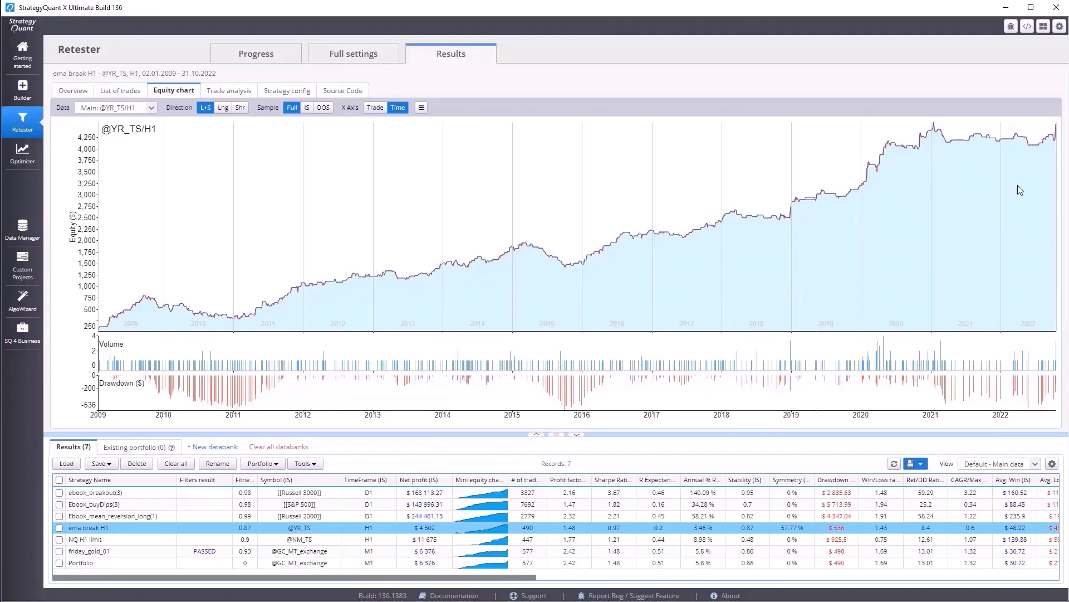
{"action": "mouse_move", "coordinate": [1056, 127]}
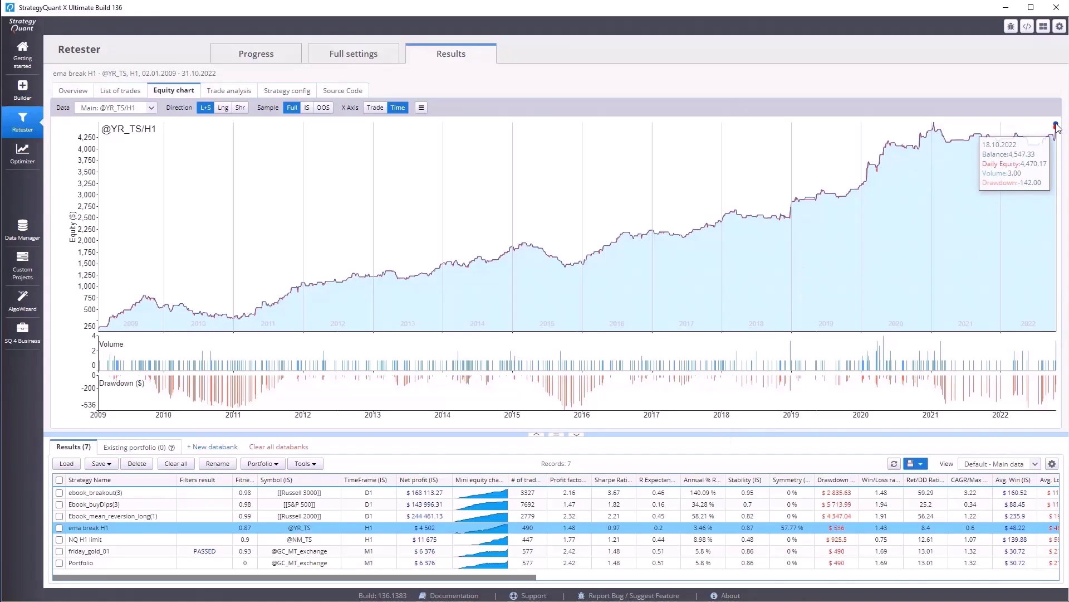
{"action": "left_click", "coordinate": [223, 99]}
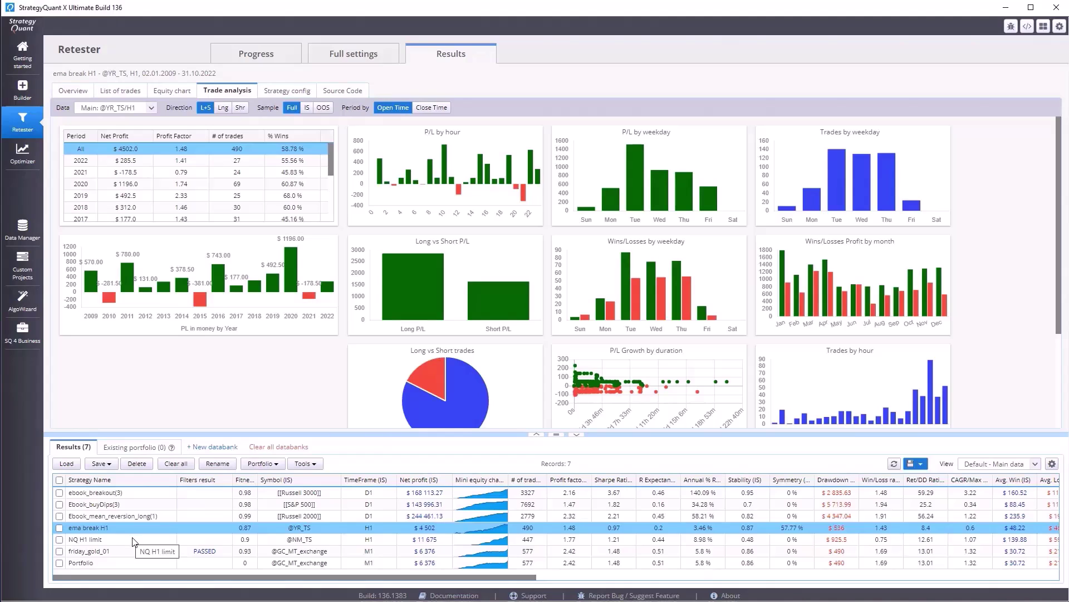
{"action": "left_click", "coordinate": [170, 92]}
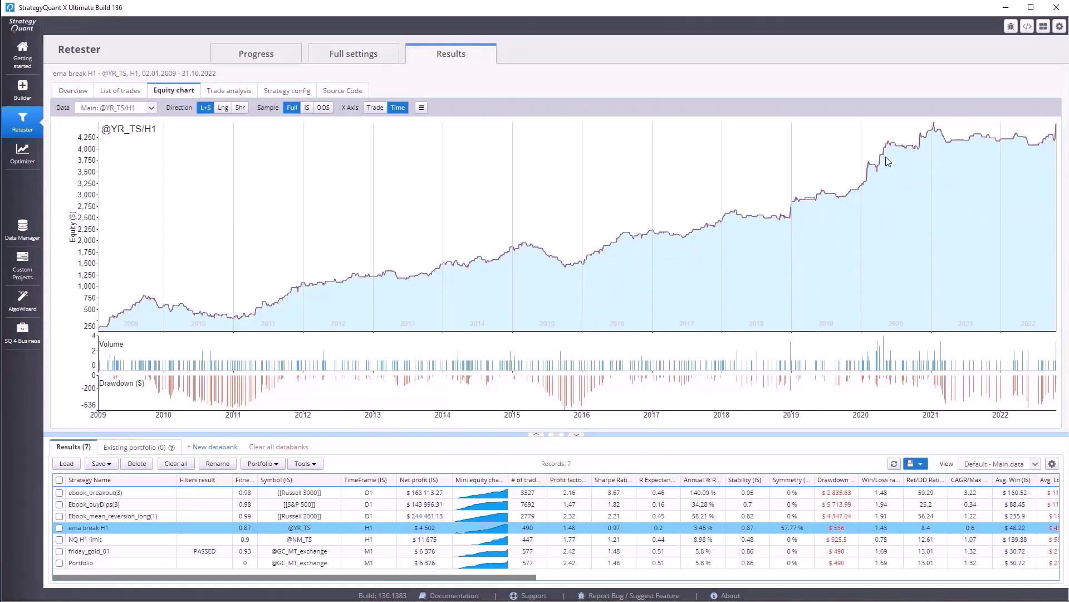
Check NQ H1 limit's trade analysis, then show the combined Portfolio equity chart
{"action": "left_click", "coordinate": [92, 541]}
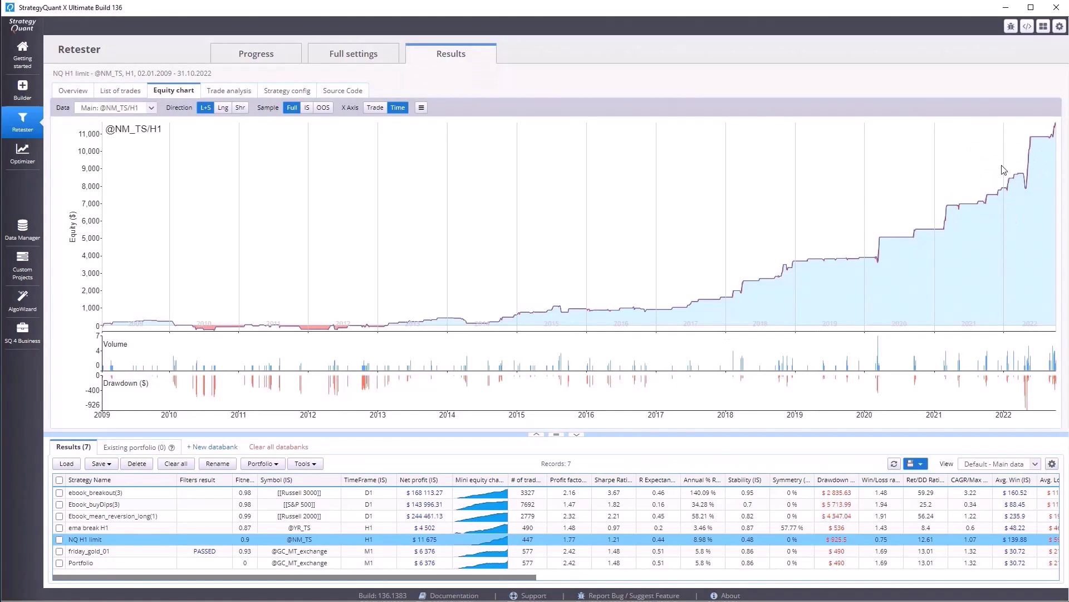
{"action": "left_click", "coordinate": [227, 97]}
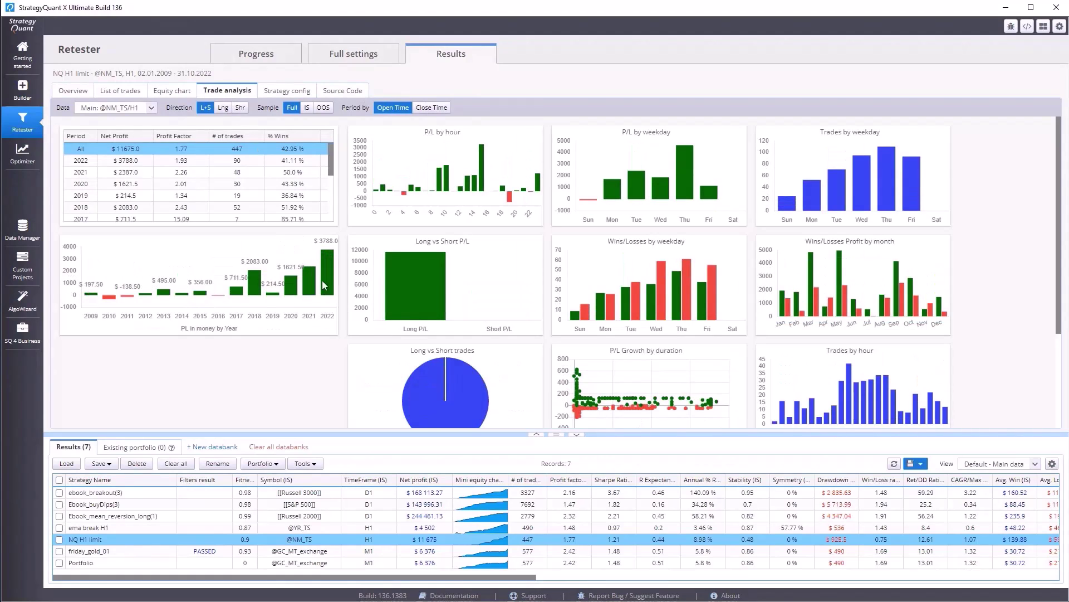
{"action": "mouse_move", "coordinate": [327, 276]}
{"action": "left_click", "coordinate": [274, 563]}
{"action": "left_click", "coordinate": [174, 90]}
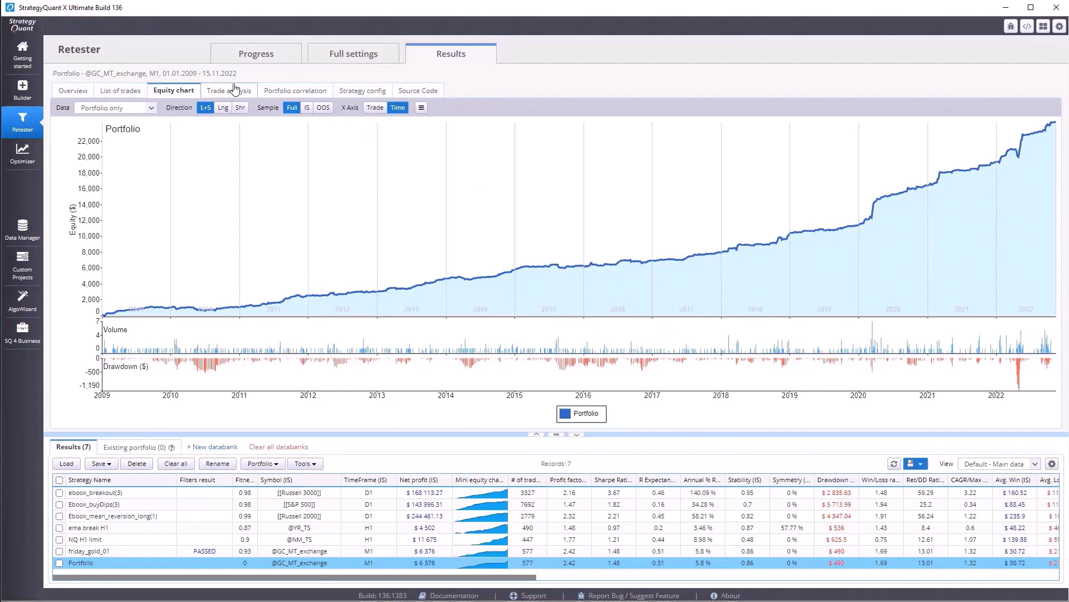
Check the Portfolio's full-sample overview and correlation, ending on its trade analysis charts
{"action": "left_click", "coordinate": [236, 91]}
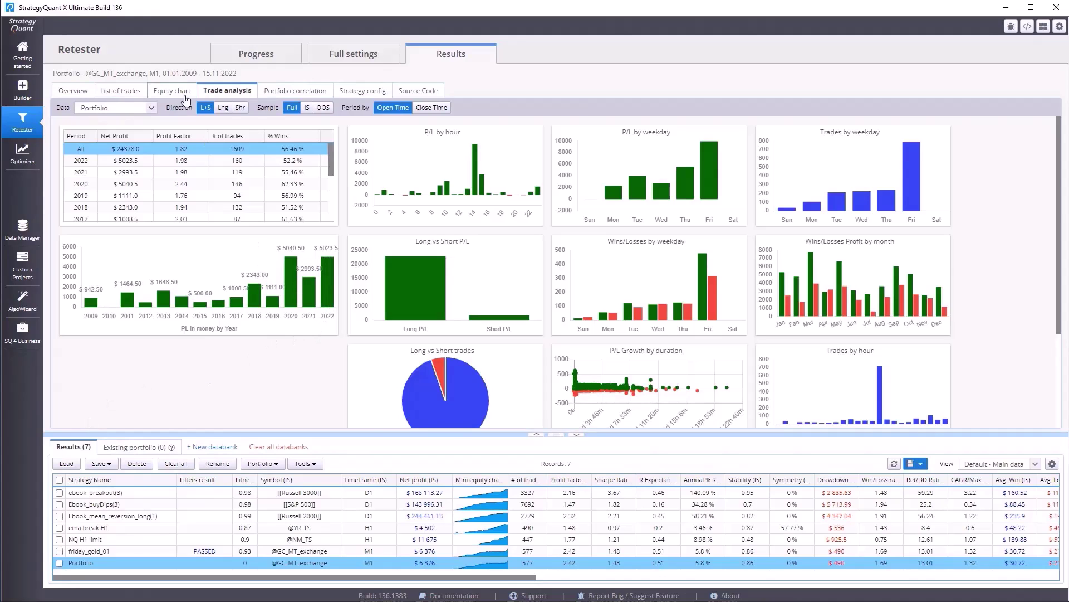
{"action": "left_click", "coordinate": [75, 91]}
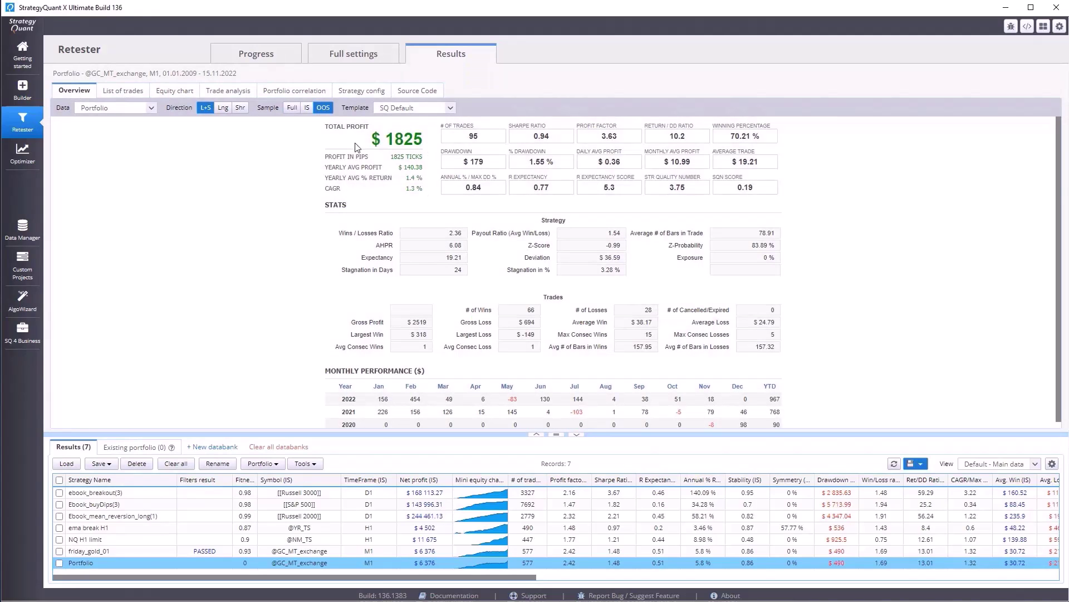
{"action": "left_click", "coordinate": [291, 110]}
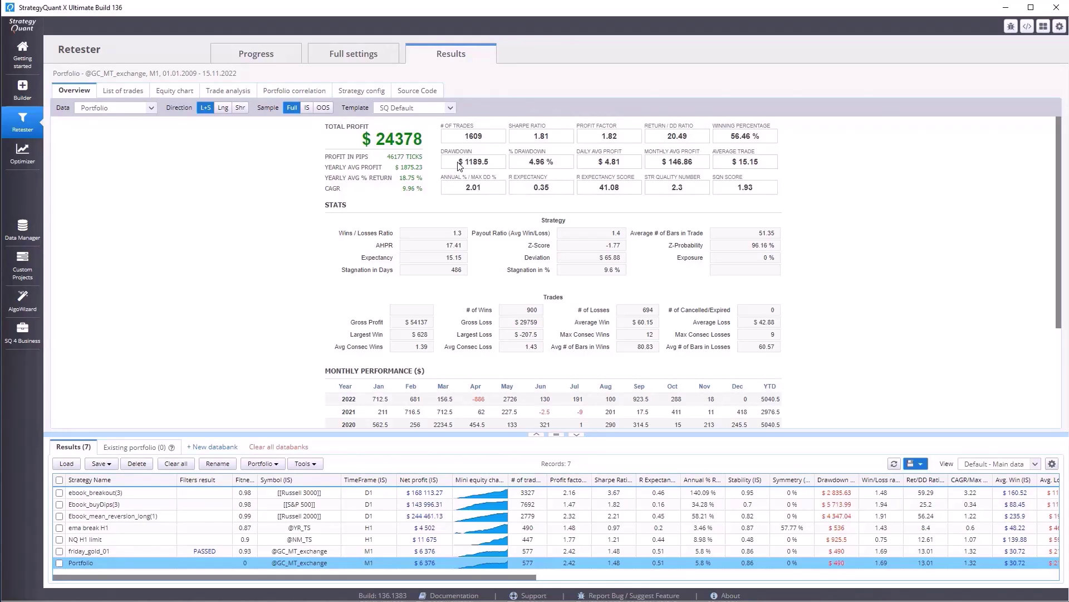
{"action": "left_click", "coordinate": [305, 90]}
{"action": "left_click", "coordinate": [238, 91]}
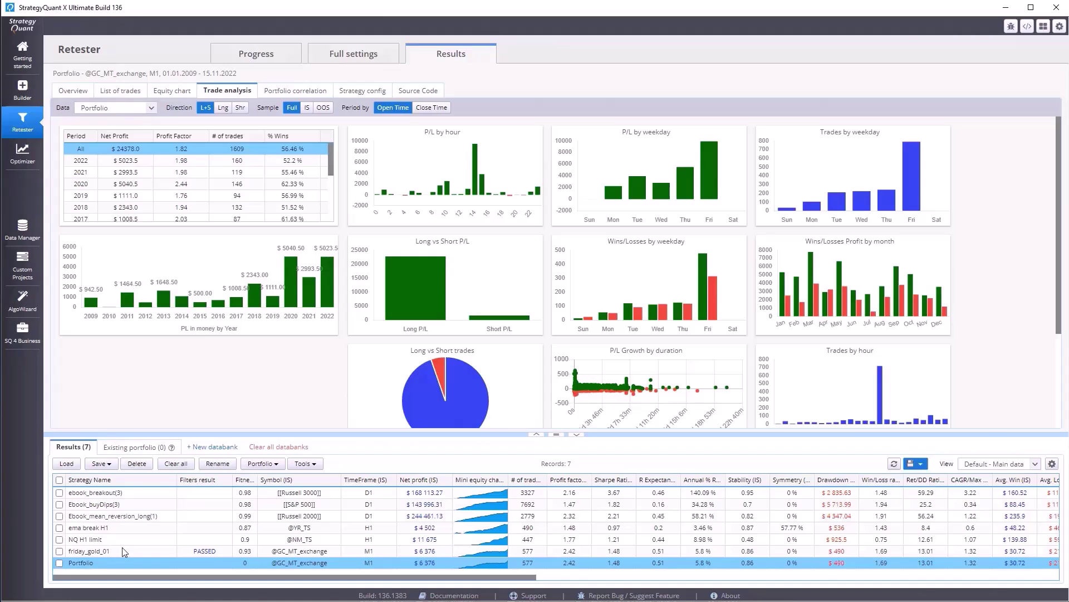
Compare equity curves of Ebook_mean_reversion_long(1), Ebook_buyDips(3) and ebook_breakout(3)
{"action": "left_click", "coordinate": [120, 519]}
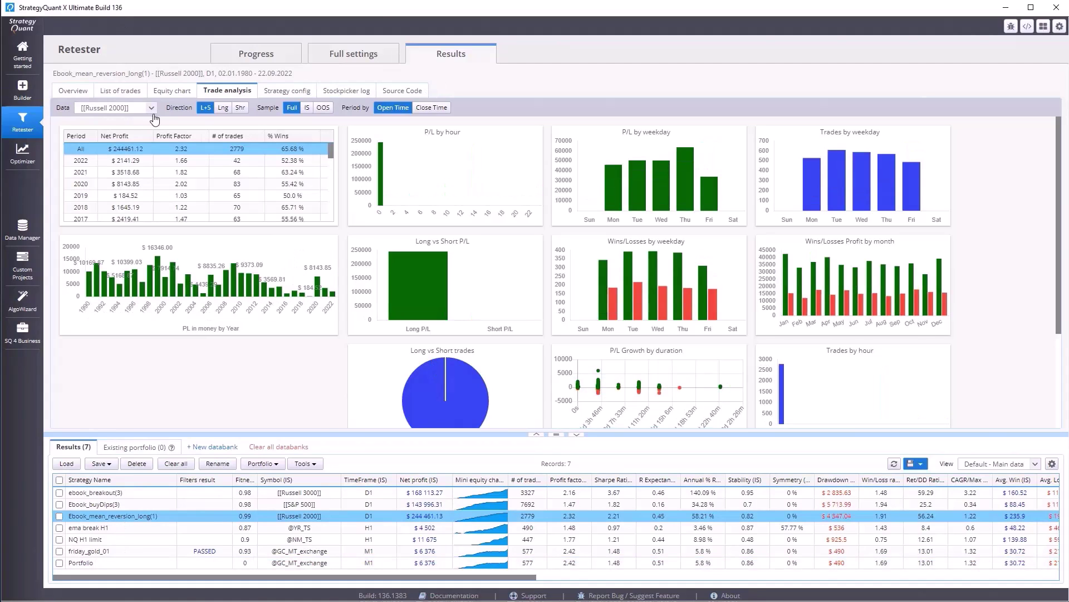
{"action": "left_click", "coordinate": [176, 91]}
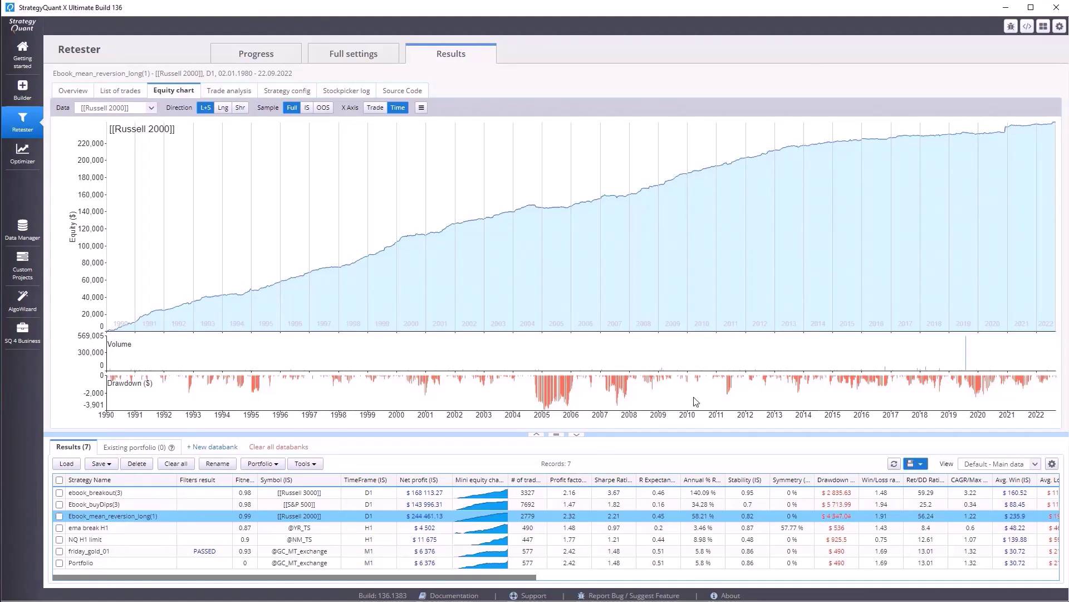
{"action": "left_click", "coordinate": [316, 506]}
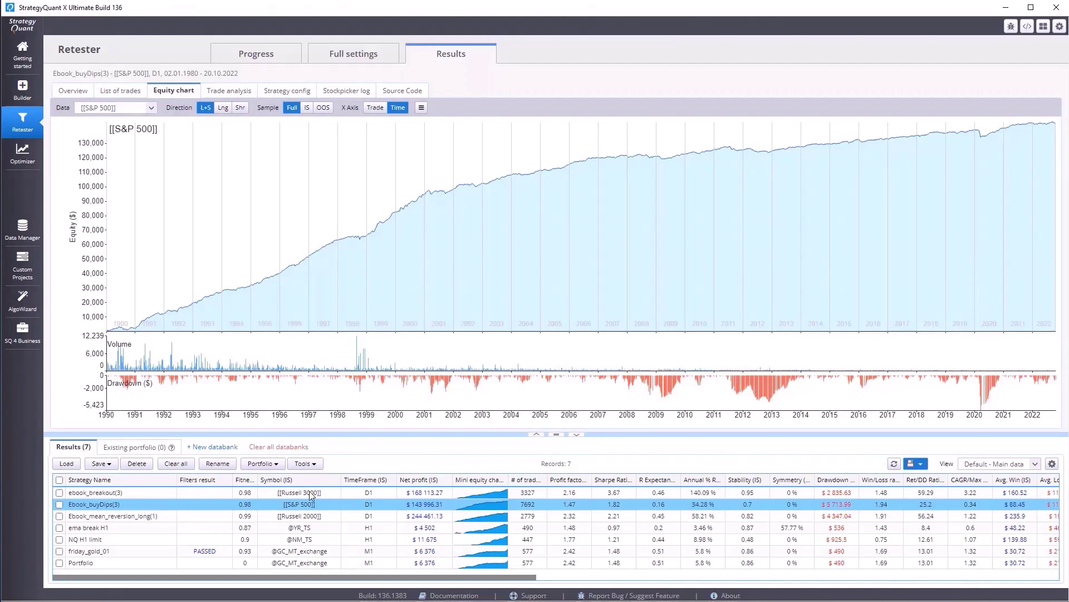
{"action": "left_click", "coordinate": [312, 497]}
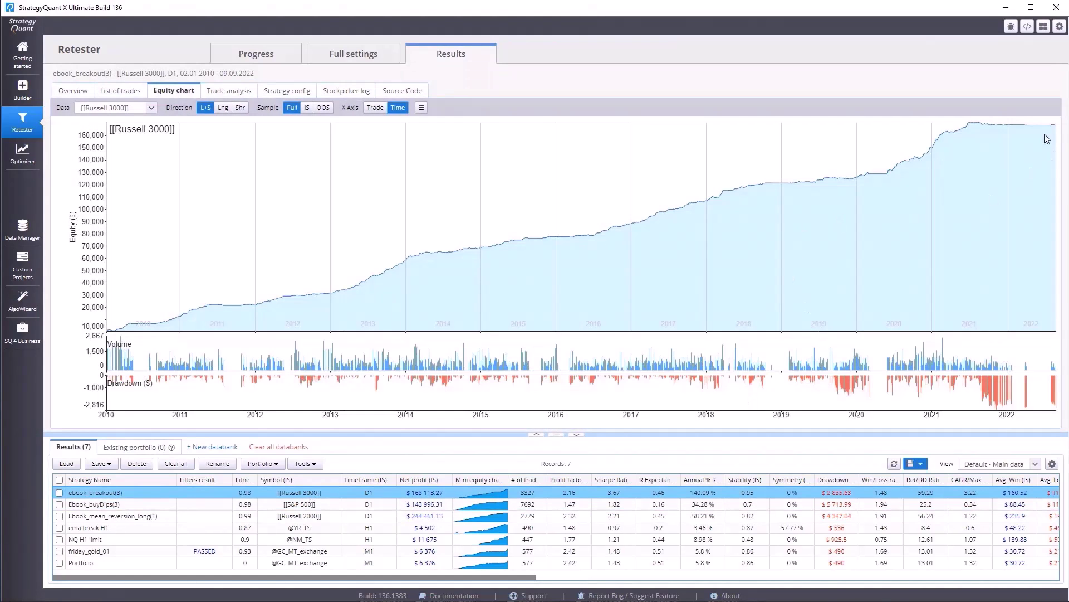
{"action": "left_click", "coordinate": [294, 505]}
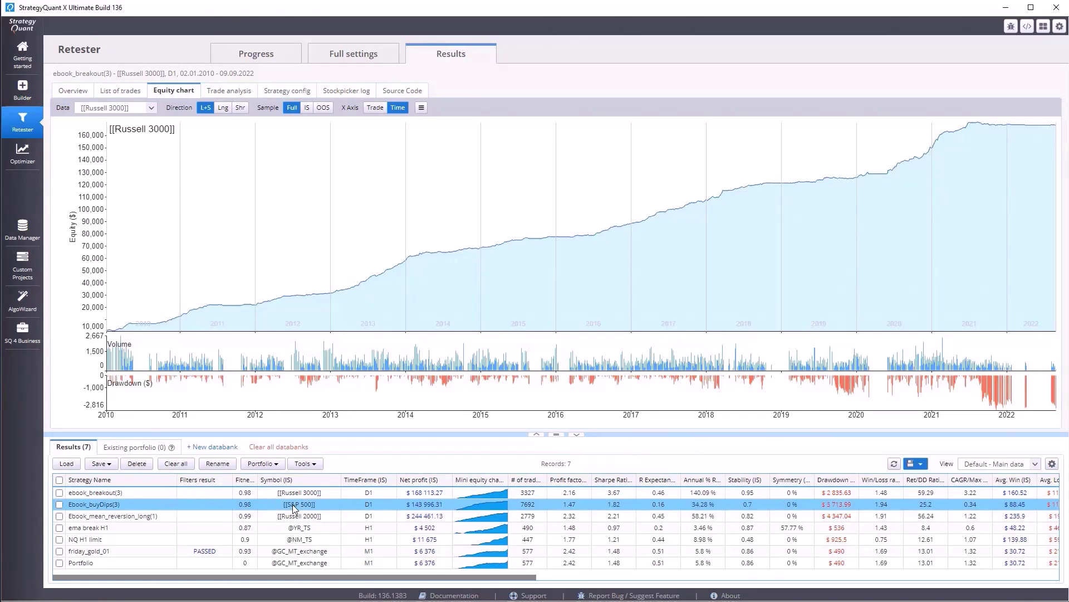